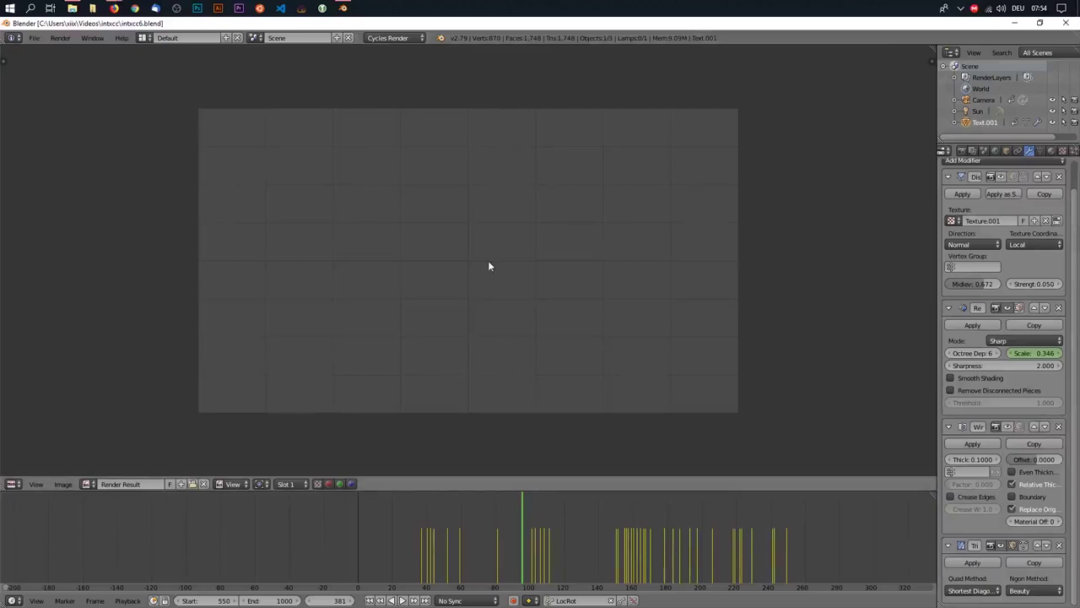
Step: Leave the render result, scrub back through the animation and stop playback
{"action": "key", "text": "Escape"}
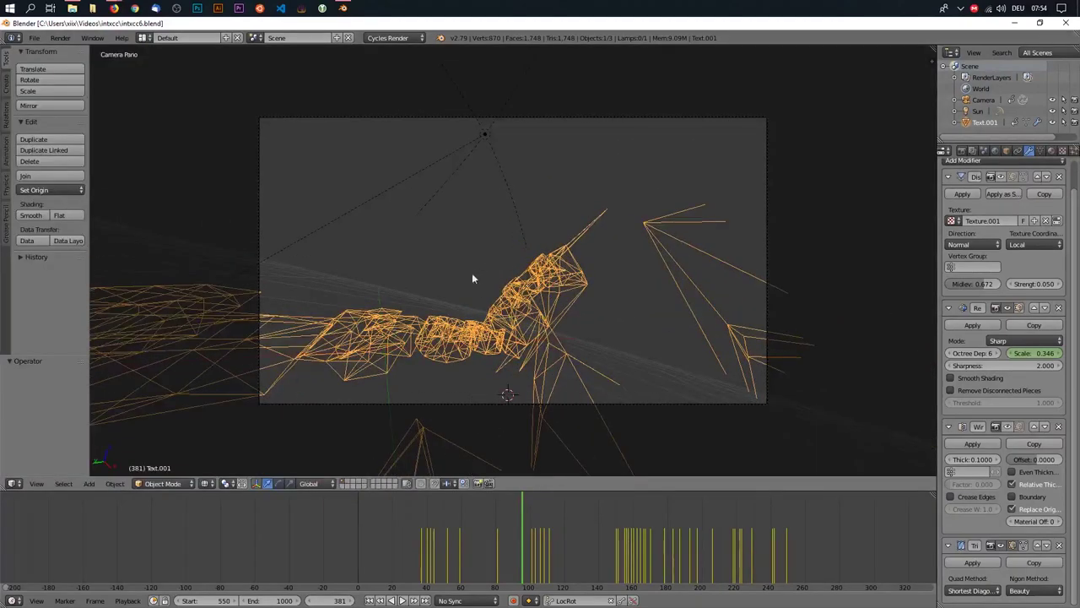
{"action": "left_click_drag", "start_coordinate": [513, 526], "coordinate": [379, 530]}
{"action": "key", "text": "alt+a"}
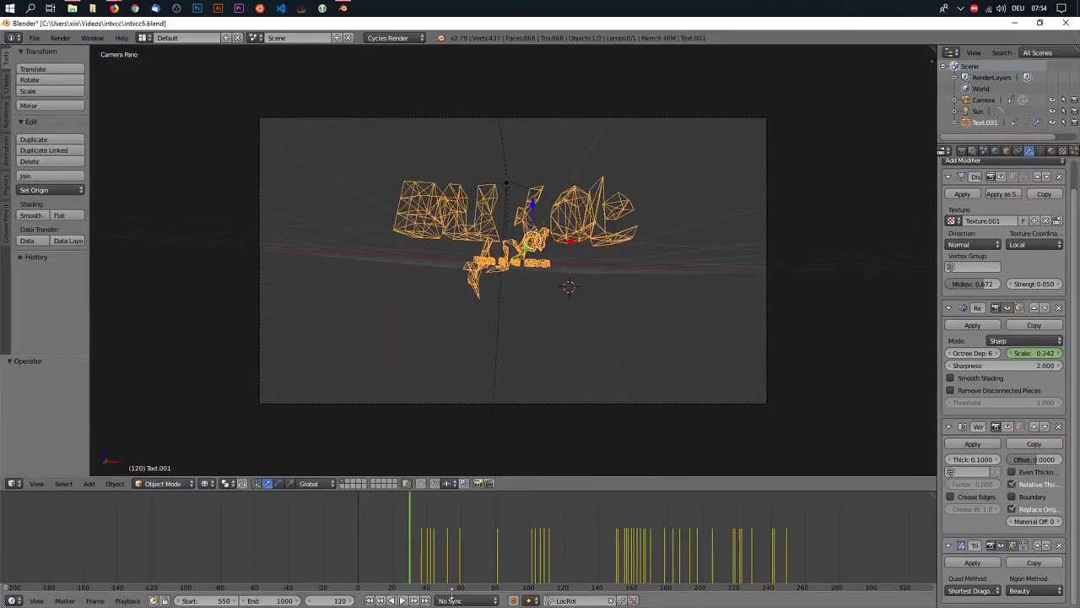
Step: Set the animation's start frame to 0 instead of 550
{"action": "left_click", "coordinate": [207, 601]}
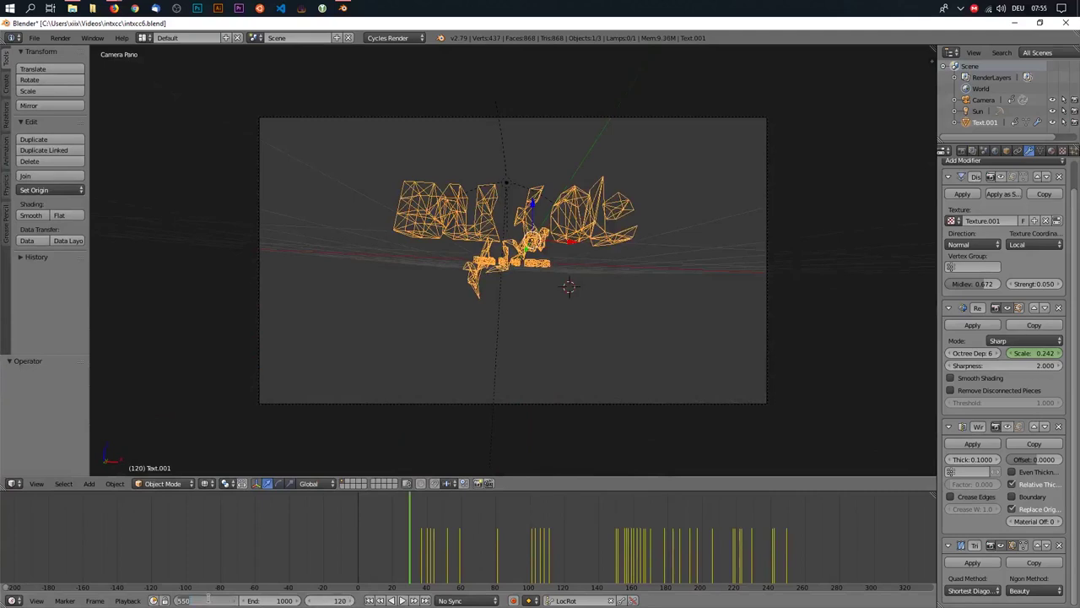
{"action": "type", "text": "0"}
{"action": "key", "text": "Return"}
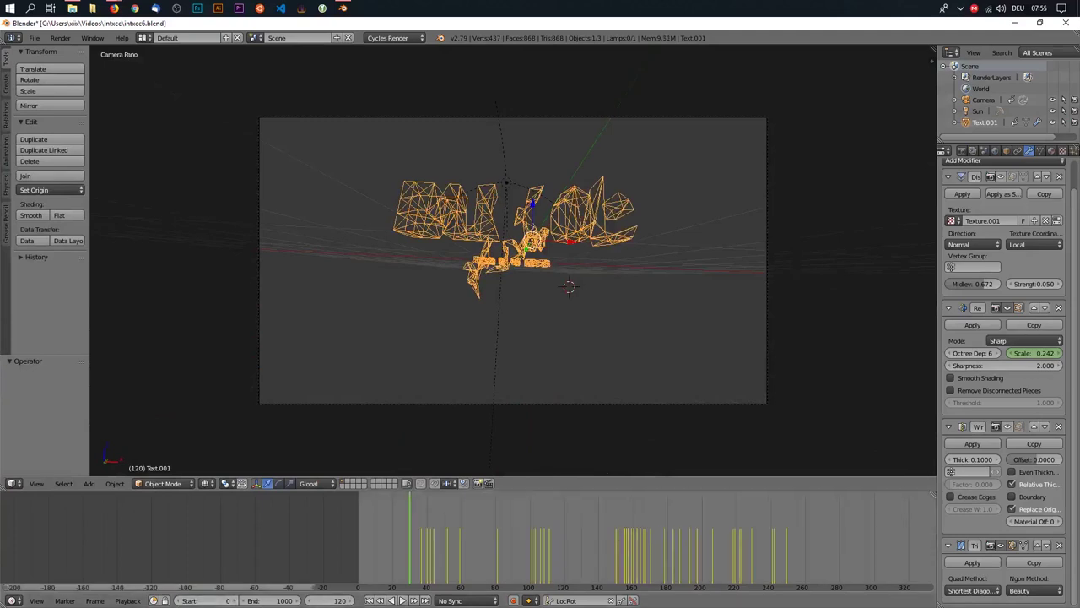
{"action": "scroll", "coordinate": [1005, 338], "scroll_direction": "up", "scroll_amount": 2}
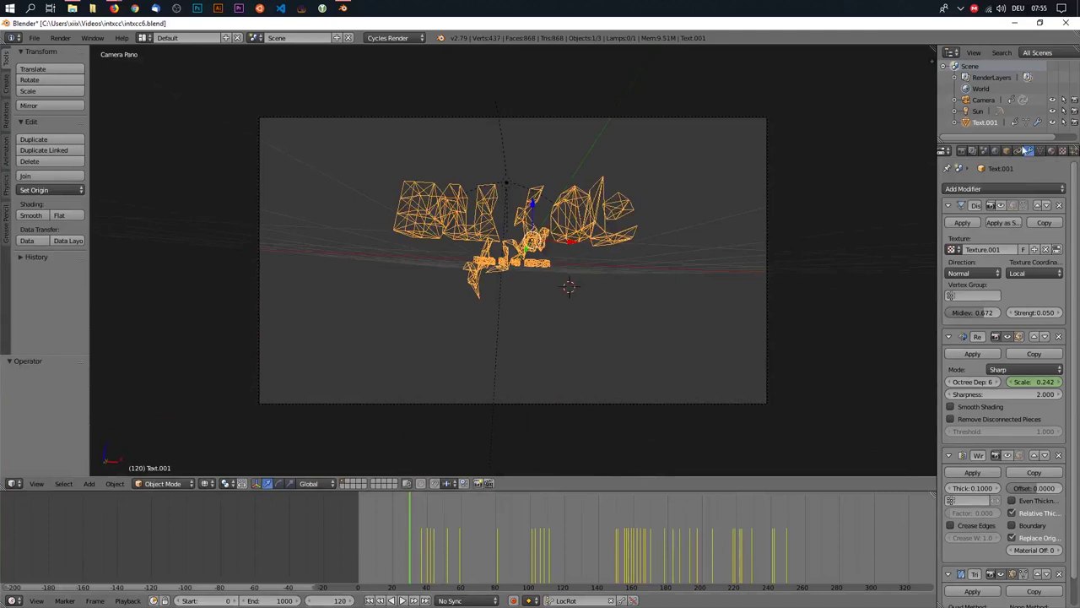
Step: Set the Render properties' Time Remapping New value to 100
{"action": "left_click", "coordinate": [961, 150]}
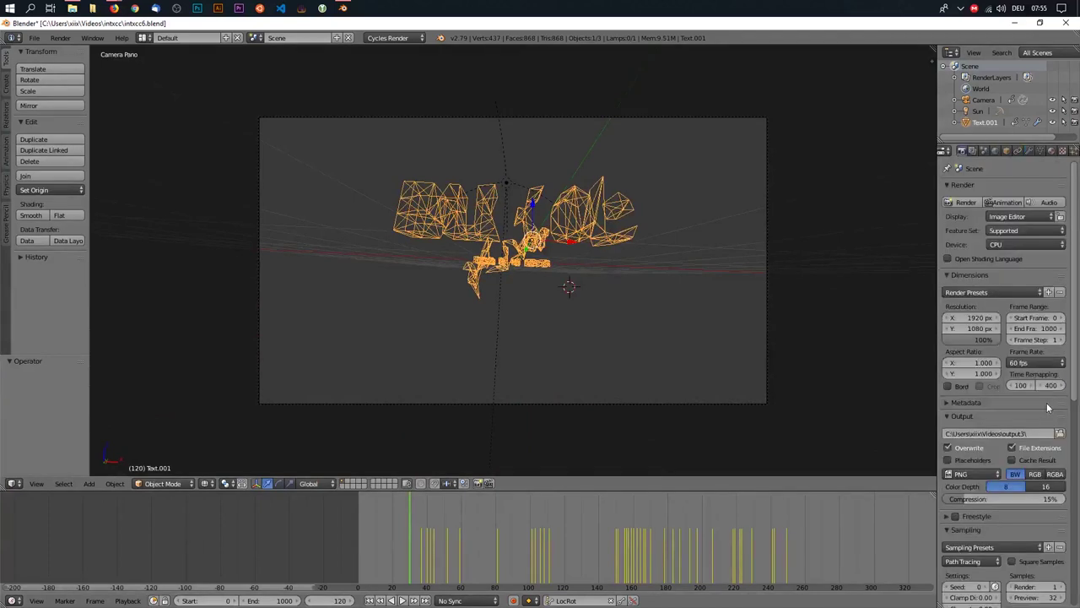
{"action": "left_click", "coordinate": [1047, 384]}
{"action": "type", "text": "1"}
{"action": "type", "text": "00"}
{"action": "key", "text": "Return"}
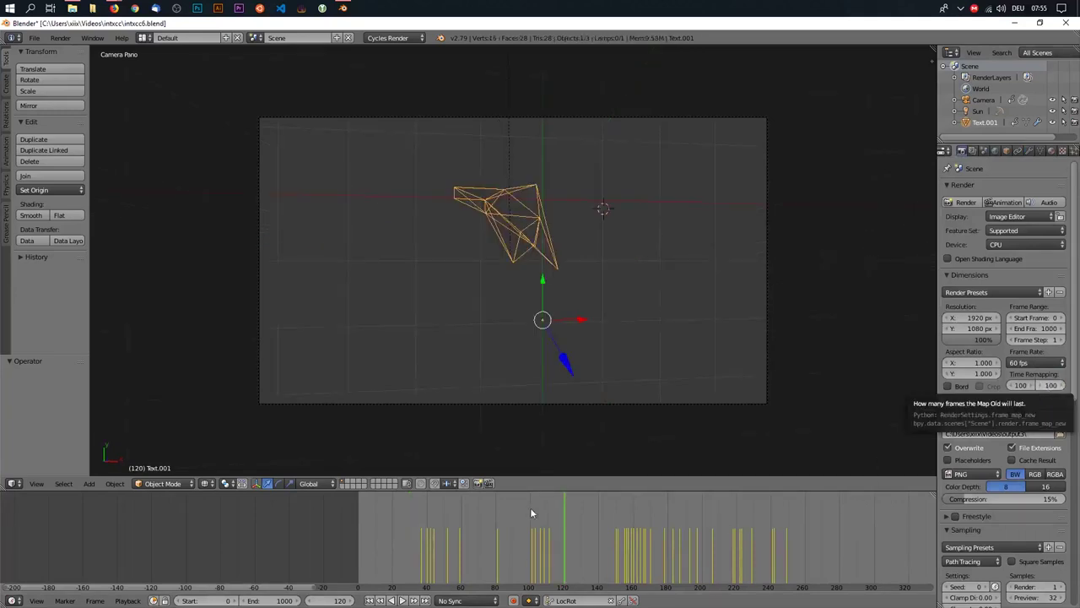
Step: Preview the glitch animation, jump back to frame 0, and orbit out of camera view
{"action": "left_click_drag", "start_coordinate": [516, 515], "coordinate": [376, 532]}
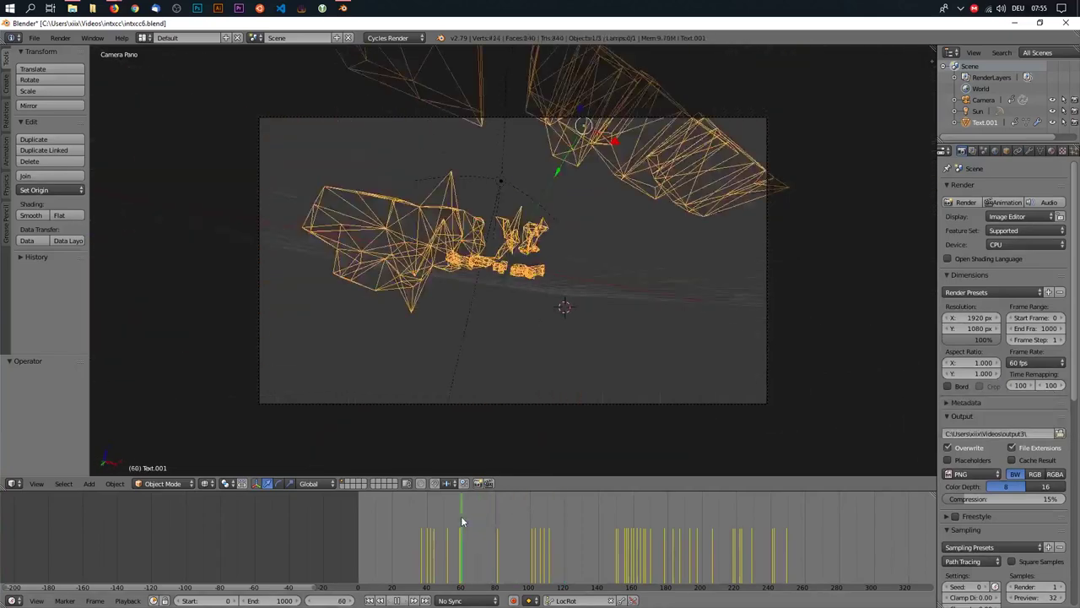
{"action": "key", "text": "alt+a"}
{"action": "key", "text": "shift+Left"}
{"action": "key", "text": "alt+a"}
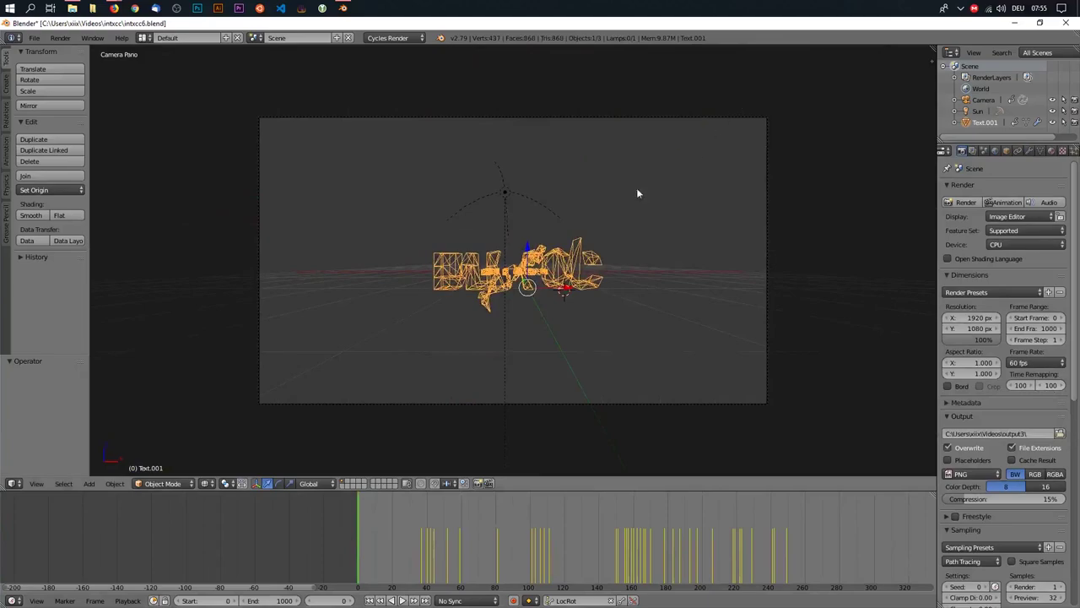
{"action": "mouse_move", "coordinate": [637, 194]}
{"action": "middle_mouse_down"}
{"action": "mouse_move", "coordinate": [520, 251]}
{"action": "mouse_move", "coordinate": [447, 234]}
{"action": "mouse_move", "coordinate": [665, 212]}
{"action": "mouse_move", "coordinate": [501, 254]}
{"action": "middle_mouse_up"}
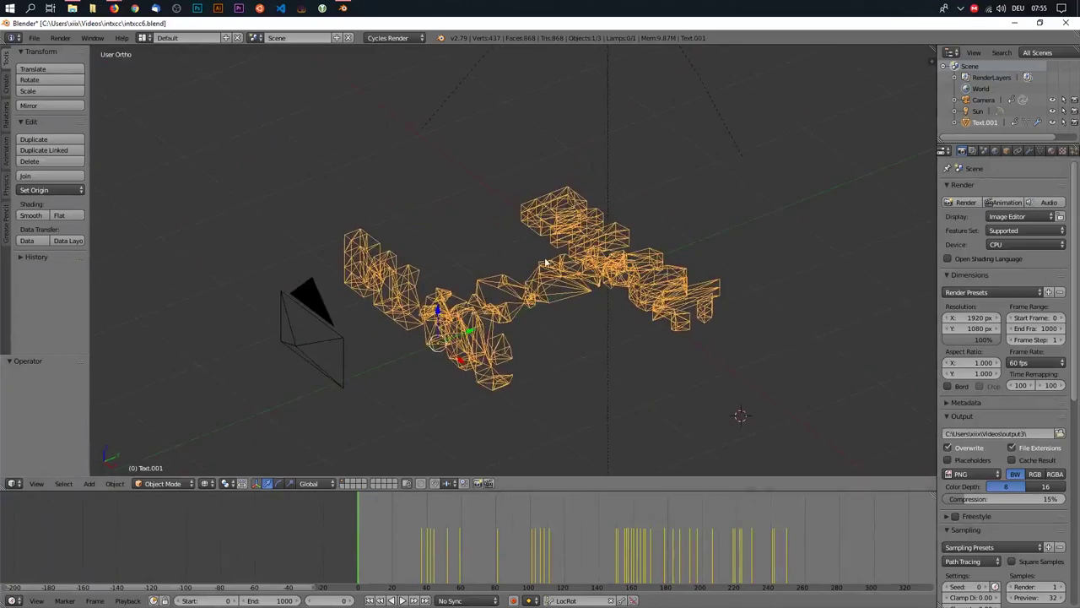
{"action": "scroll", "coordinate": [545, 262], "scroll_direction": "down", "scroll_amount": 3}
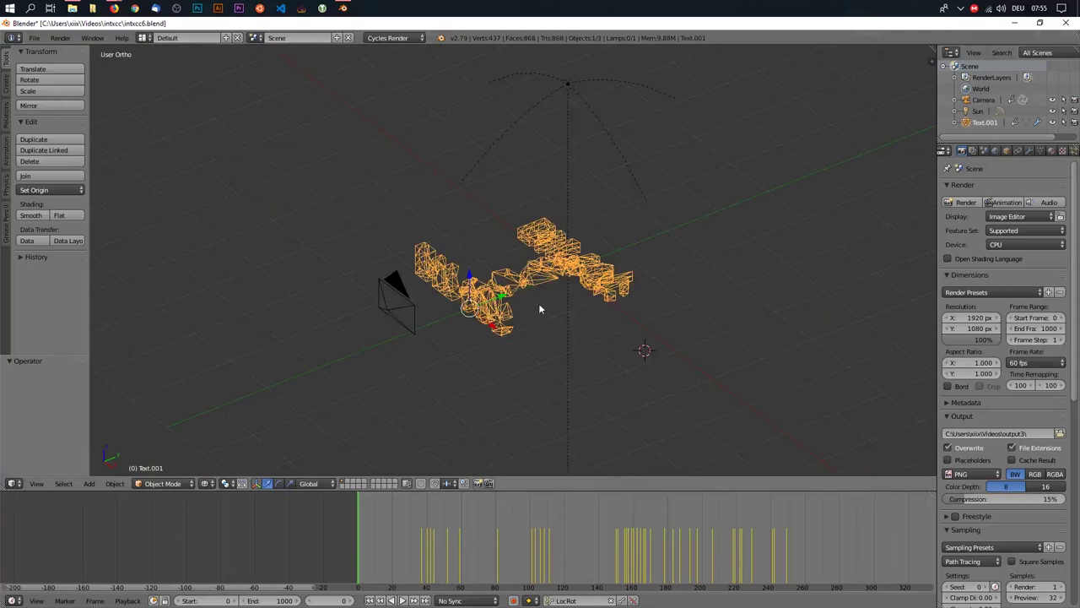
Step: Show the text's modifier stack, play the animation and switch to Top Ortho view
{"action": "left_click", "coordinate": [1030, 152]}
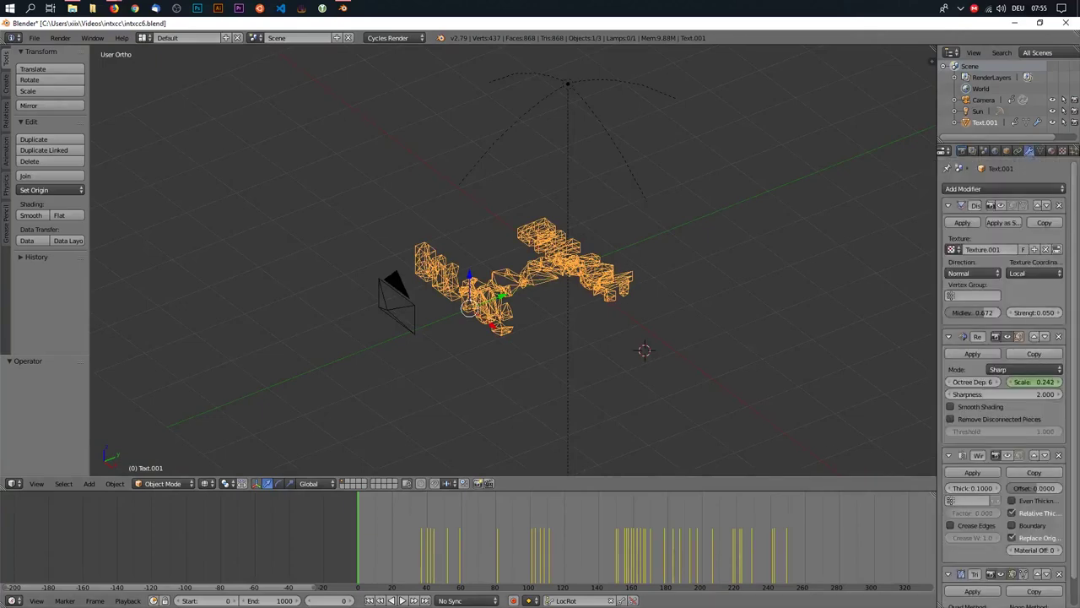
{"action": "key", "text": "alt+a"}
{"action": "key", "text": "alt+a"}
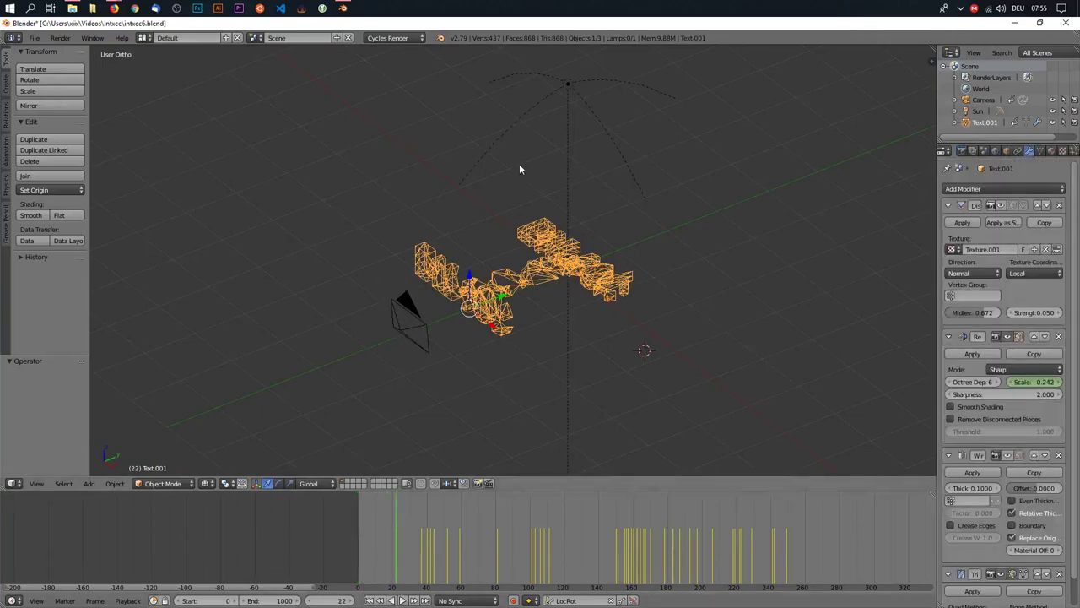
{"action": "scroll", "coordinate": [519, 166], "scroll_direction": "up", "scroll_amount": 3}
{"action": "key", "text": "KP_7"}
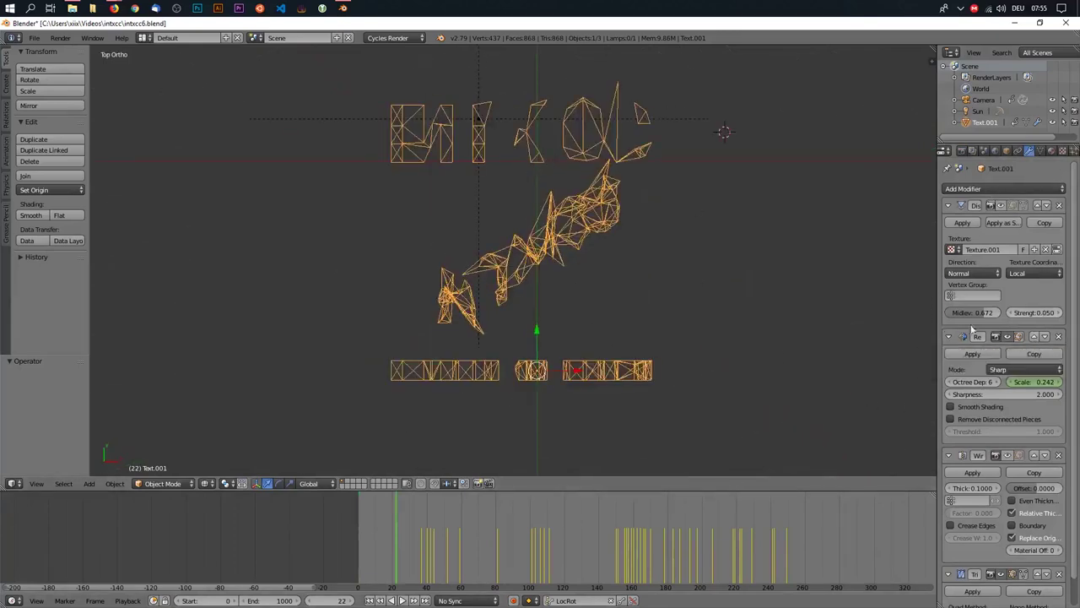
Step: Disable the Remesh and Displace modifiers in the viewport and zoom in on the dense text
{"action": "left_click", "coordinate": [1009, 337]}
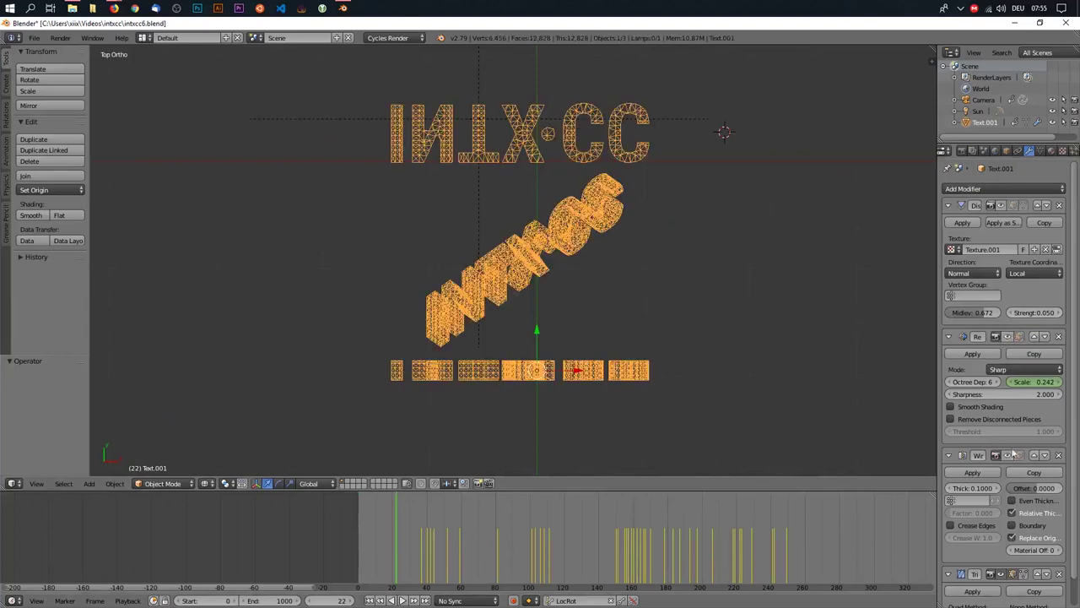
{"action": "left_click", "coordinate": [999, 207]}
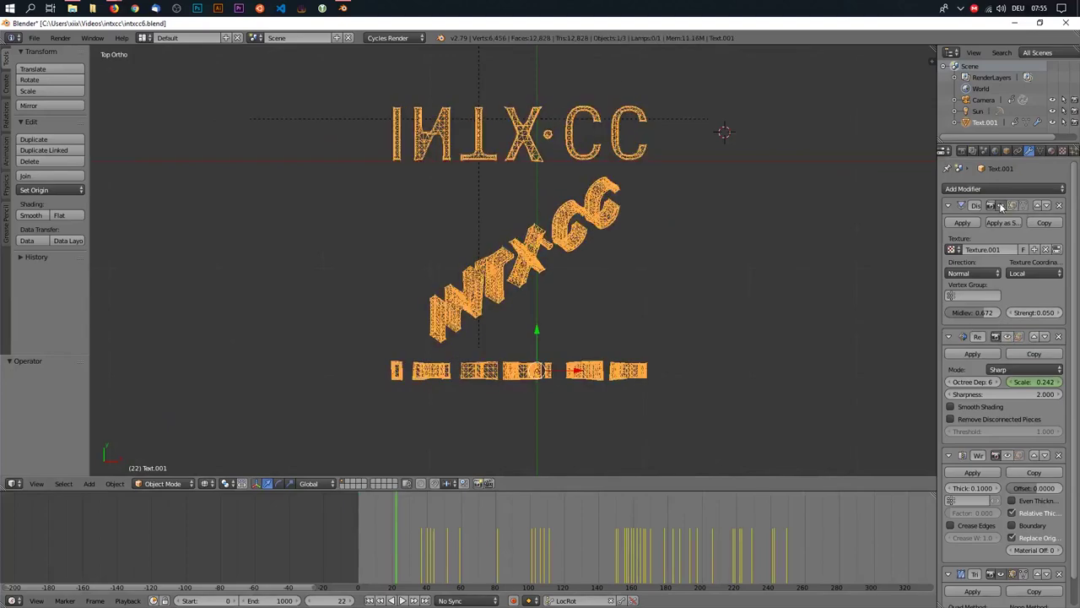
{"action": "scroll", "coordinate": [450, 263], "scroll_direction": "up", "scroll_amount": 5}
{"action": "scroll", "coordinate": [450, 263], "scroll_direction": "down", "scroll_amount": 2}
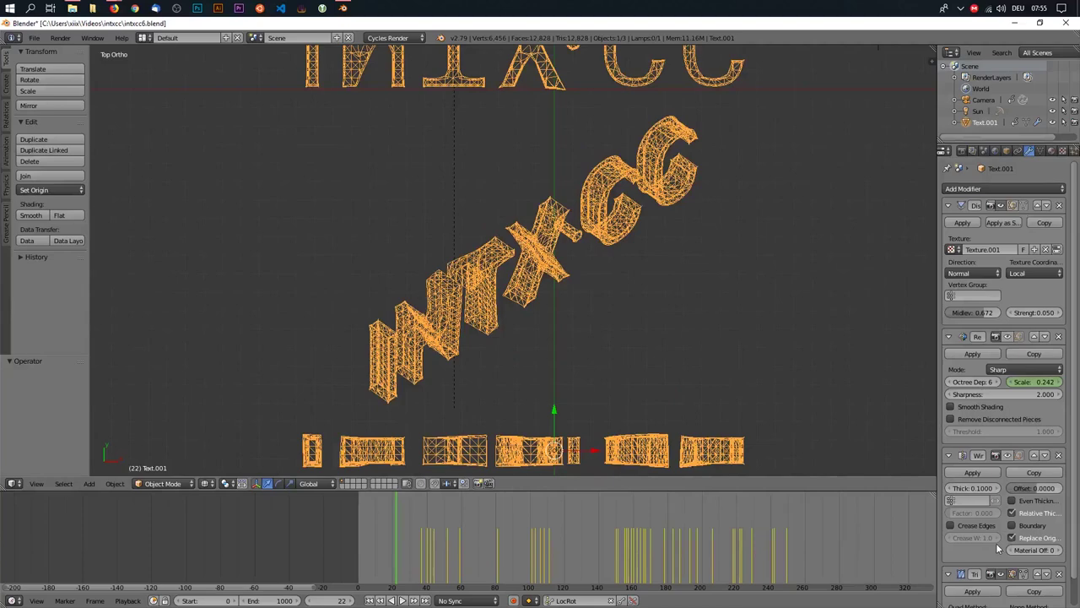
{"action": "scroll", "coordinate": [541, 280], "scroll_direction": "up", "scroll_amount": 2}
{"action": "scroll", "coordinate": [541, 279], "scroll_direction": "up", "scroll_amount": 6}
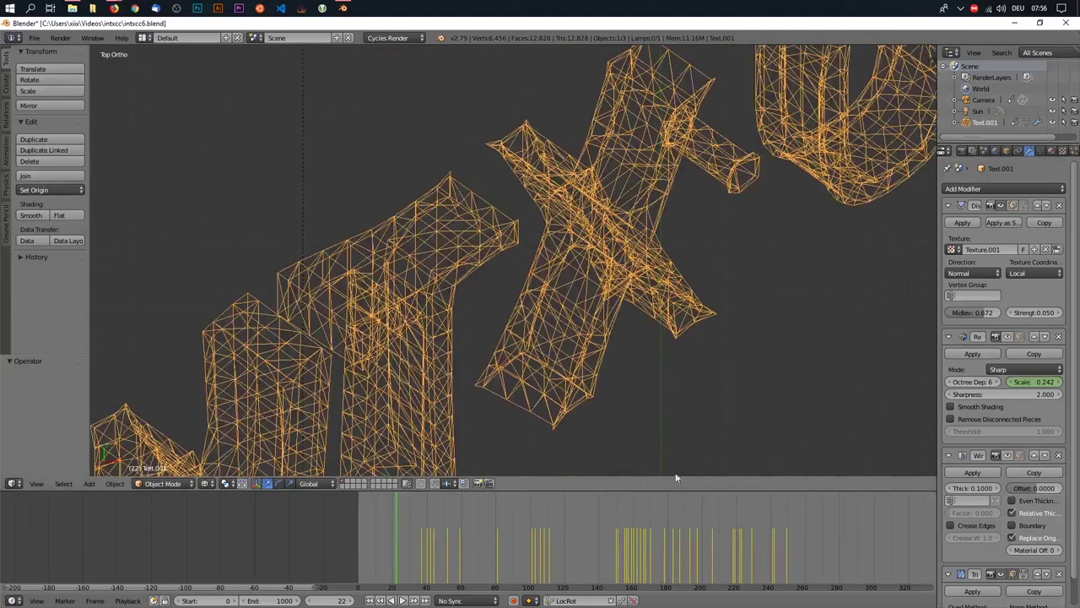
{"action": "left_click", "coordinate": [1010, 454]}
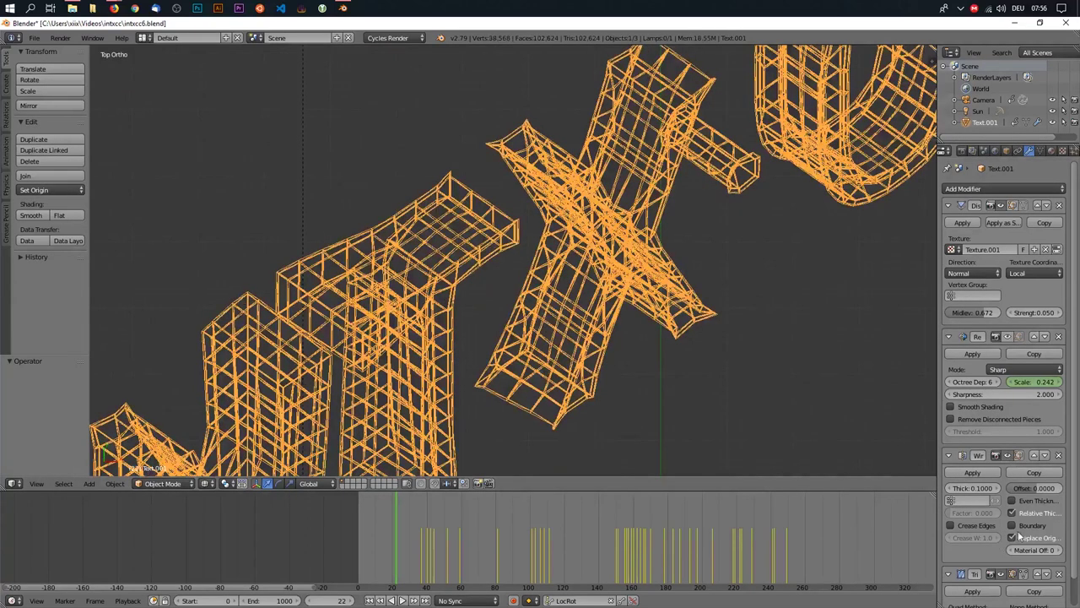
{"action": "scroll", "coordinate": [1022, 532], "scroll_direction": "down", "scroll_amount": 1}
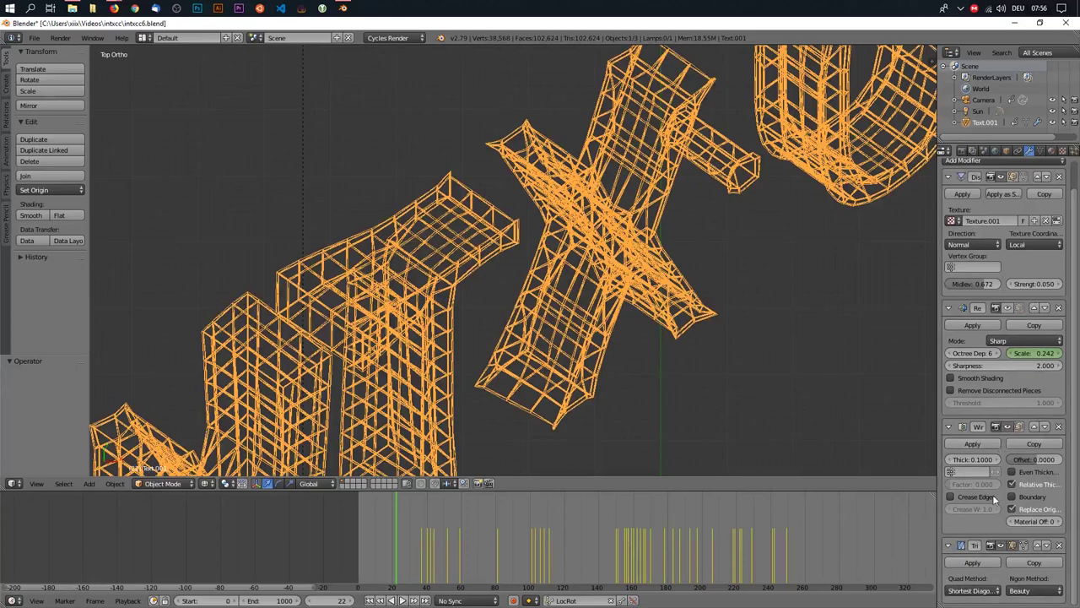
{"action": "scroll", "coordinate": [994, 498], "scroll_direction": "up", "scroll_amount": 2}
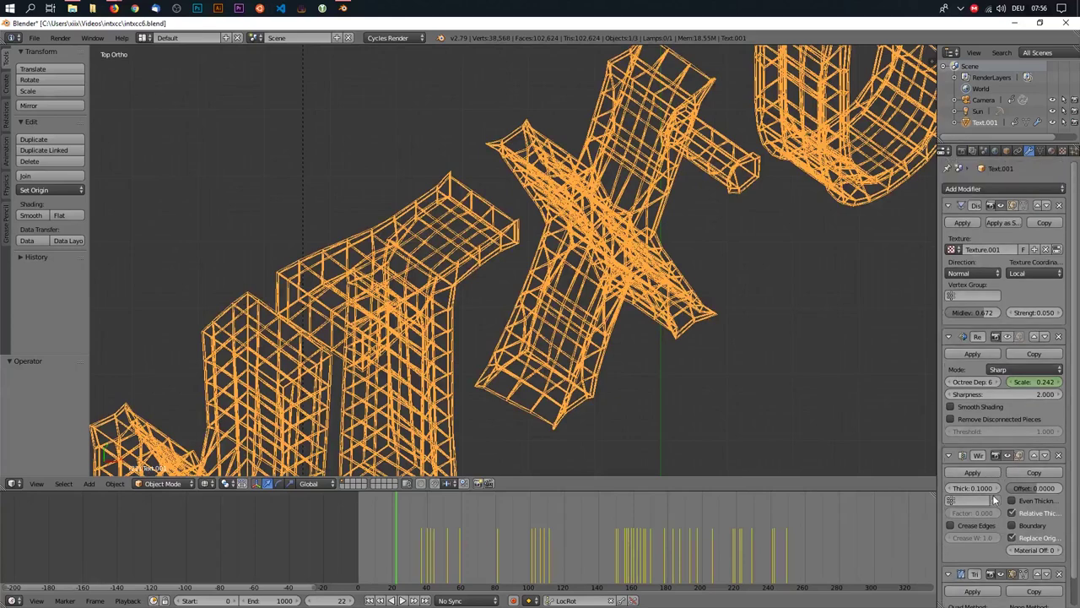
{"action": "left_click", "coordinate": [993, 206]}
{"action": "left_click", "coordinate": [1001, 205]}
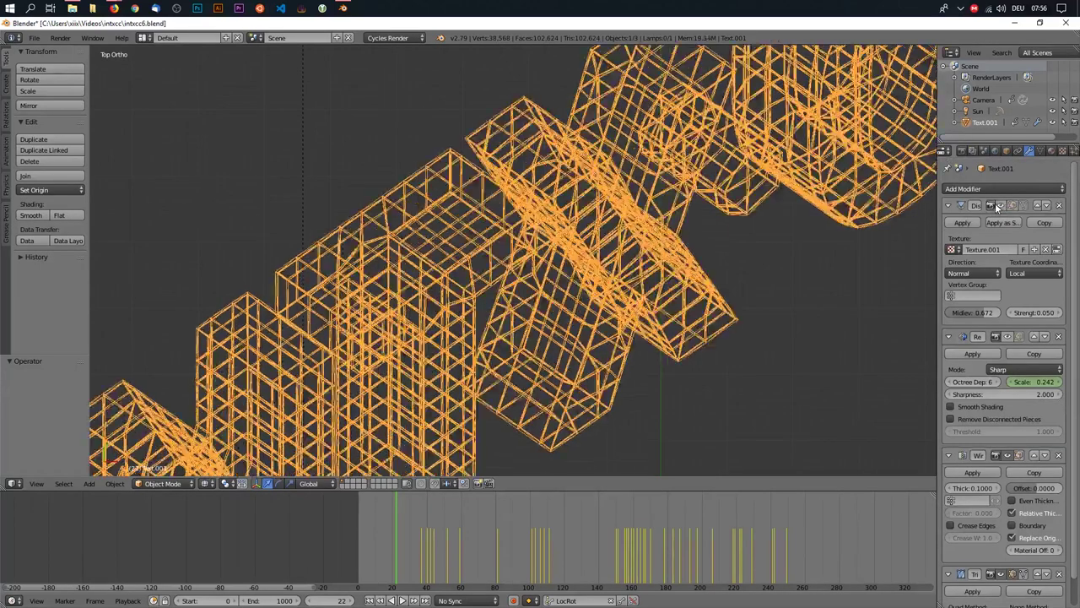
{"action": "left_click", "coordinate": [1001, 205]}
{"action": "left_click", "coordinate": [1000, 205]}
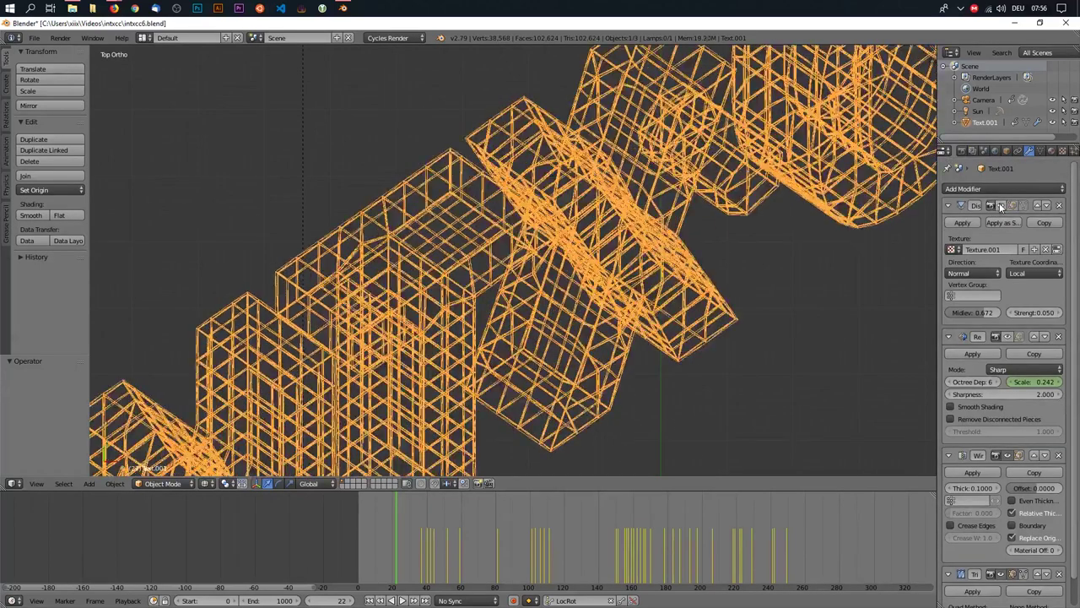
{"action": "left_click", "coordinate": [1000, 205]}
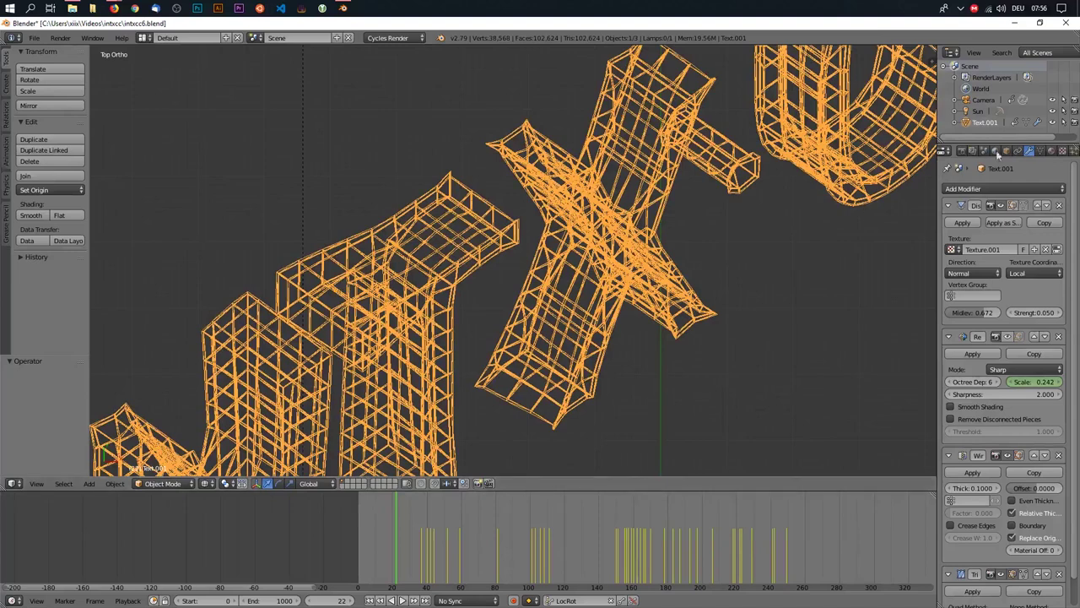
{"action": "left_click", "coordinate": [1062, 151]}
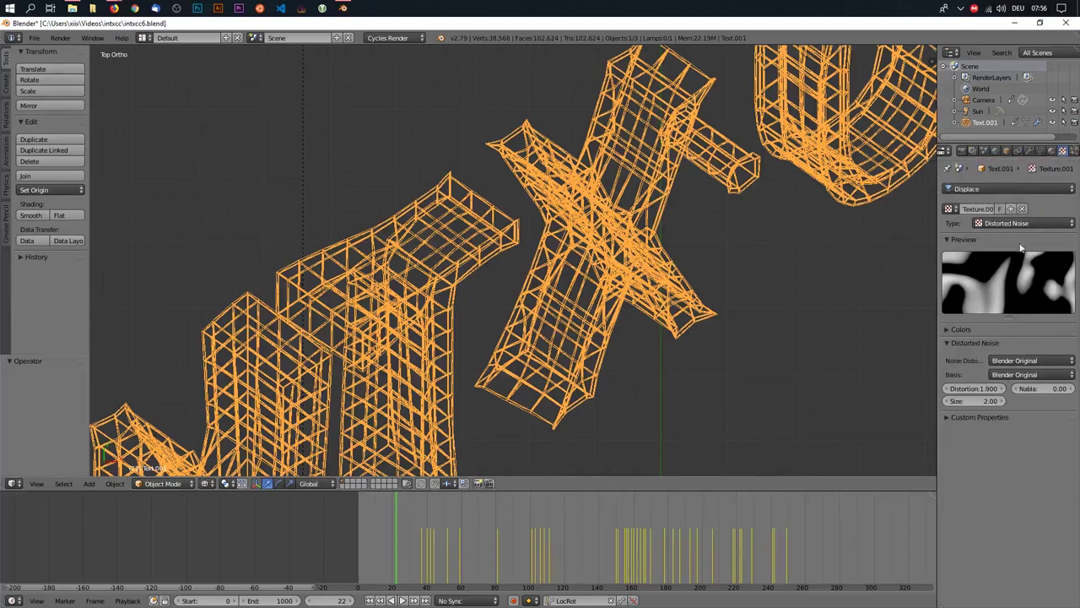
{"action": "left_click", "coordinate": [1031, 152]}
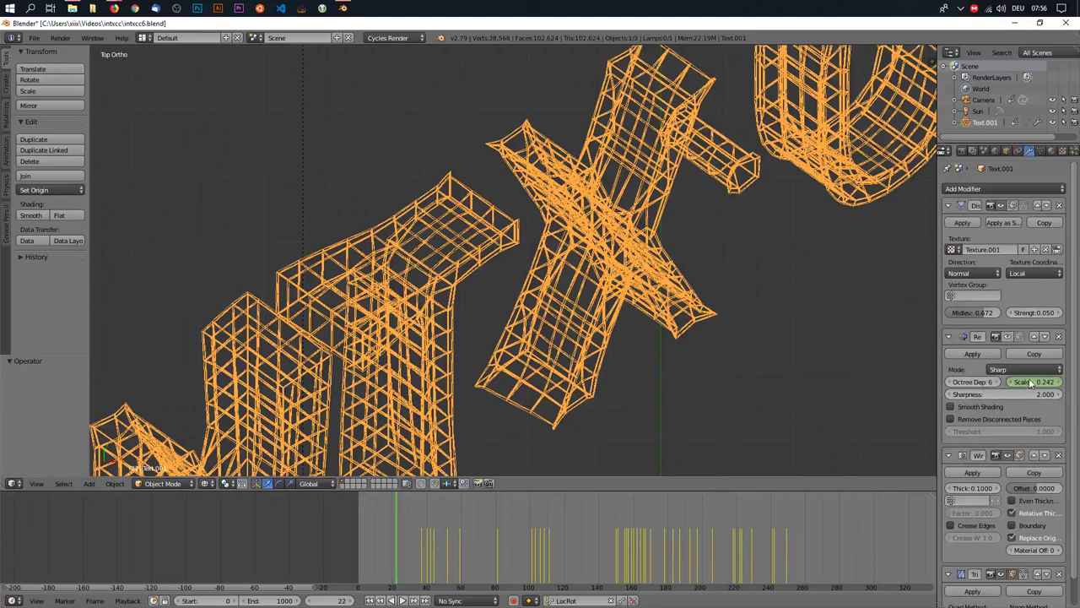
{"action": "scroll", "coordinate": [621, 411], "scroll_direction": "down", "scroll_amount": 2}
{"action": "scroll", "coordinate": [617, 375], "scroll_direction": "down", "scroll_amount": 2}
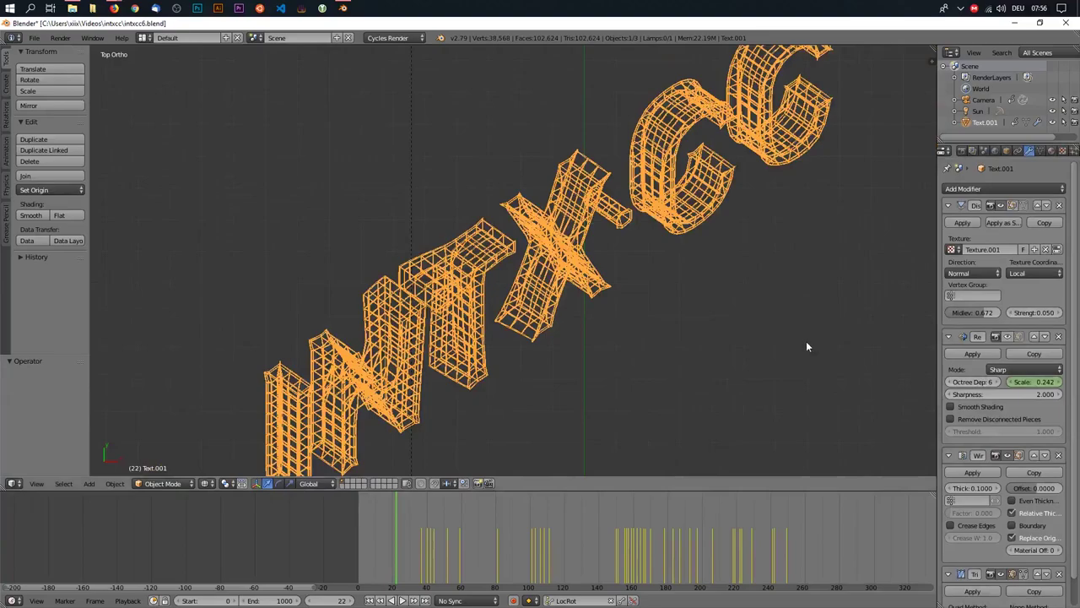
Step: Orbit to an angled view of the INTX-CC wireframe text and zoom out
{"action": "mouse_move", "coordinate": [596, 346]}
{"action": "middle_mouse_down"}
{"action": "mouse_move", "coordinate": [542, 365]}
{"action": "mouse_move", "coordinate": [501, 363]}
{"action": "mouse_move", "coordinate": [530, 367]}
{"action": "mouse_move", "coordinate": [528, 413]}
{"action": "mouse_move", "coordinate": [450, 431]}
{"action": "mouse_move", "coordinate": [459, 415]}
{"action": "middle_mouse_up"}
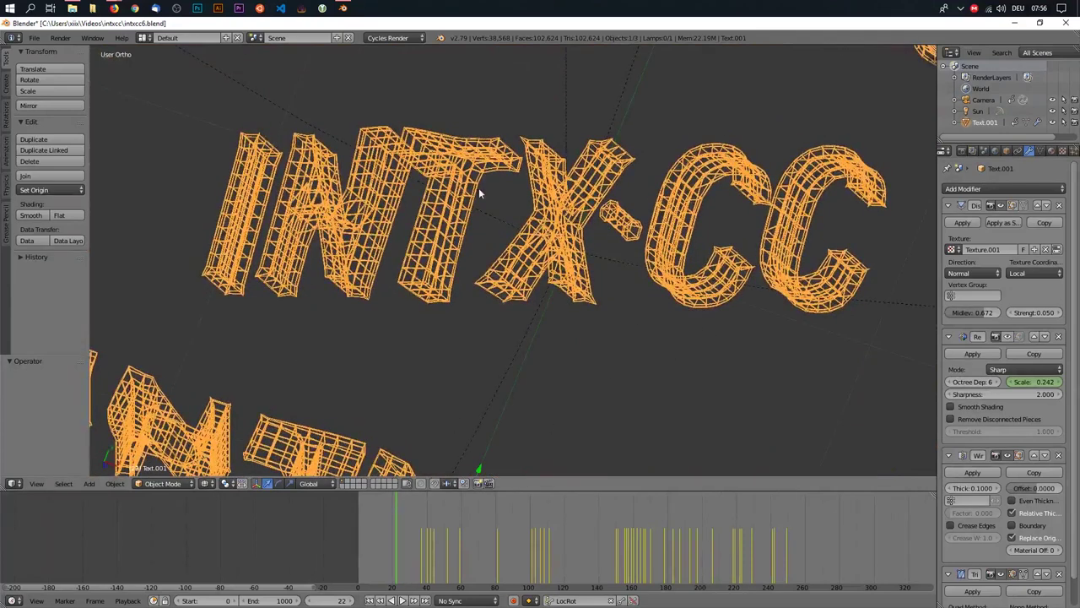
{"action": "scroll", "coordinate": [530, 265], "scroll_direction": "down", "scroll_amount": 1}
{"action": "scroll", "coordinate": [530, 265], "scroll_direction": "down", "scroll_amount": 2}
{"action": "scroll", "coordinate": [530, 265], "scroll_direction": "down", "scroll_amount": 2}
{"action": "scroll", "coordinate": [530, 265], "scroll_direction": "up", "scroll_amount": 1}
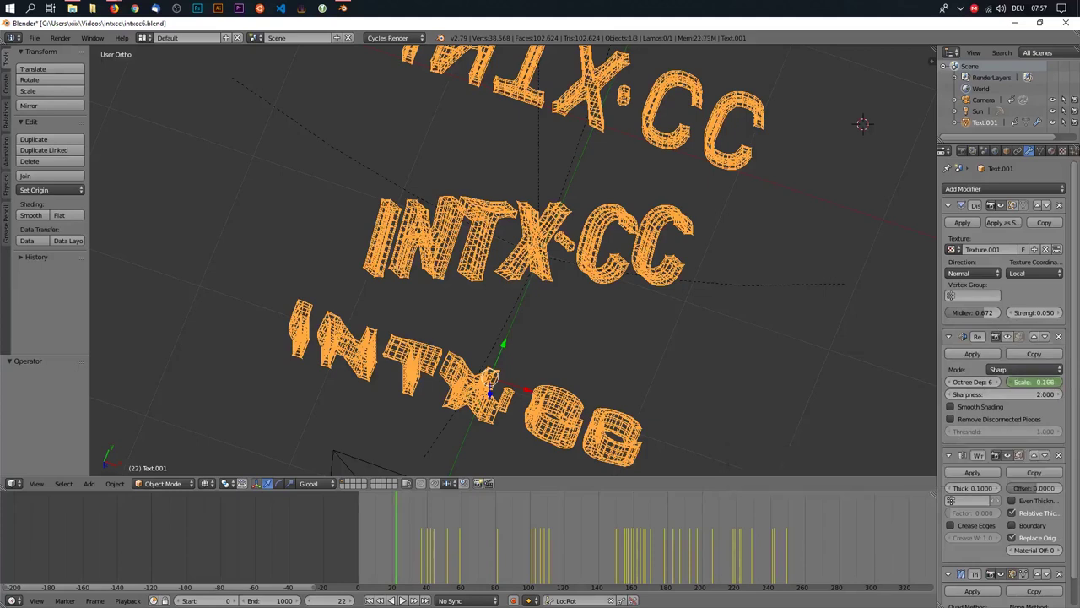
Step: Drag the Remesh scale through 0.146, 0.124 and 0.139, ending at 0.155
{"action": "left_click_drag", "start_coordinate": [1030, 381], "coordinate": [1026, 371]}
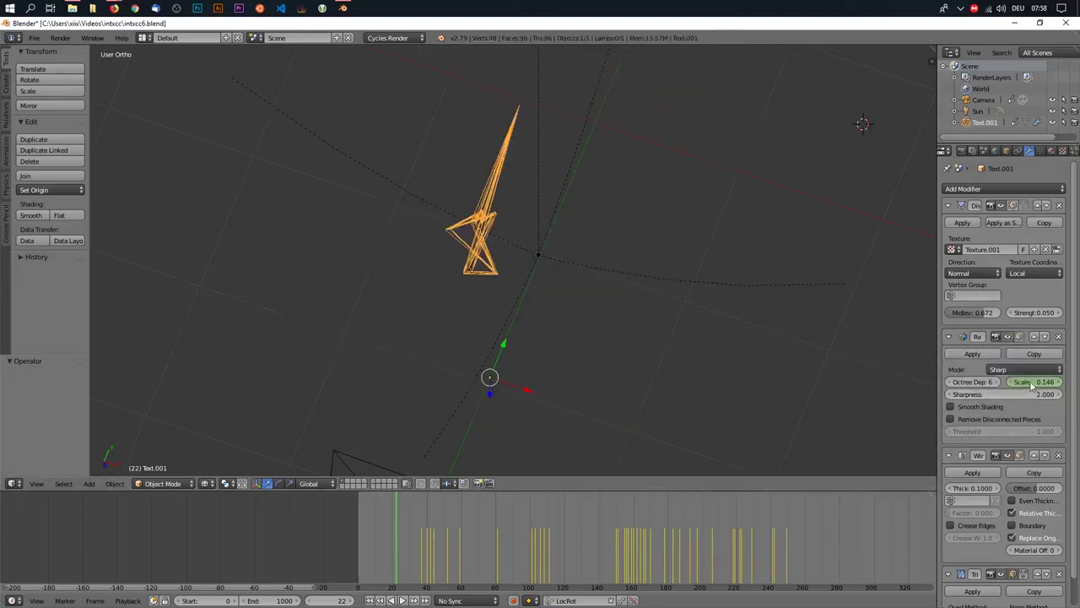
{"action": "left_click_drag", "start_coordinate": [1025, 382], "coordinate": [1029, 385]}
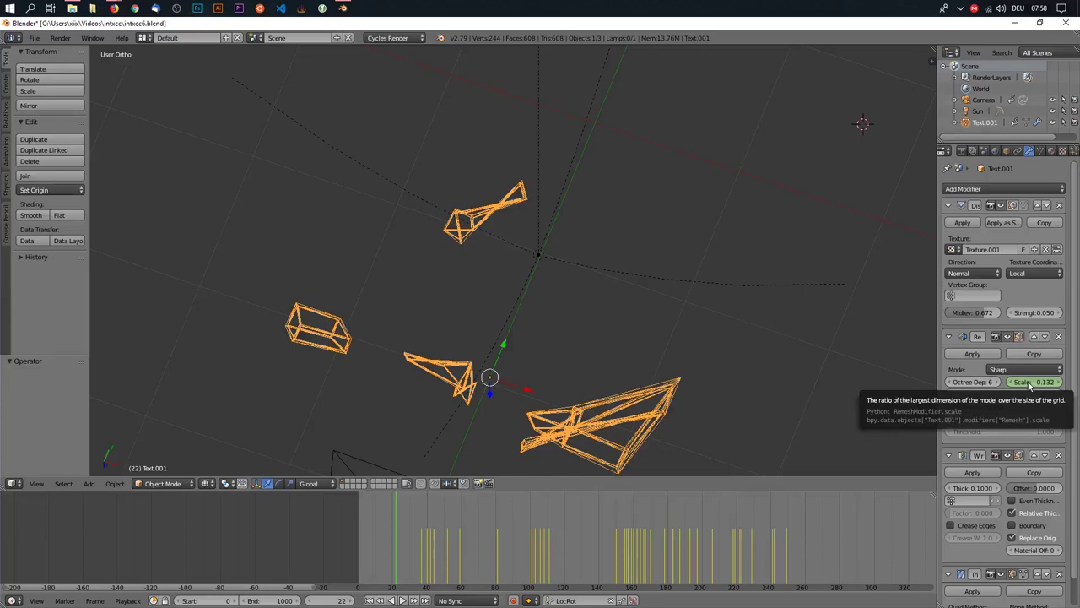
{"action": "left_click_drag", "start_coordinate": [1033, 381], "coordinate": [1048, 382]}
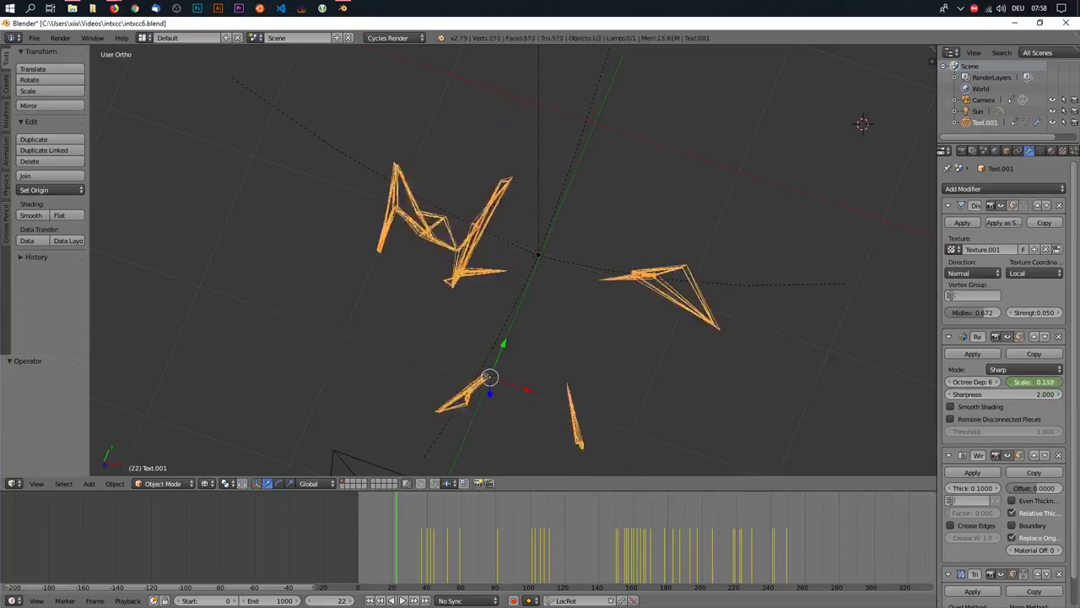
{"action": "left_click_drag", "start_coordinate": [1034, 382], "coordinate": [1041, 382]}
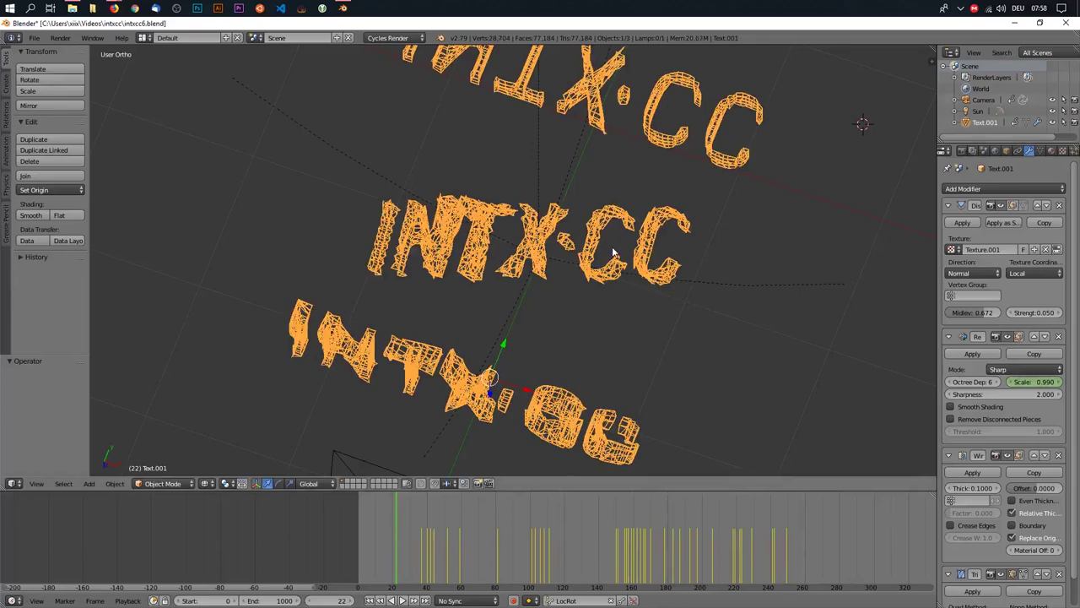
Step: Turn off Displace in the viewport and lower the Remesh scale from 0.999 to 0.877
{"action": "middle_click_drag", "start_coordinate": [522, 195], "coordinate": [513, 301]}
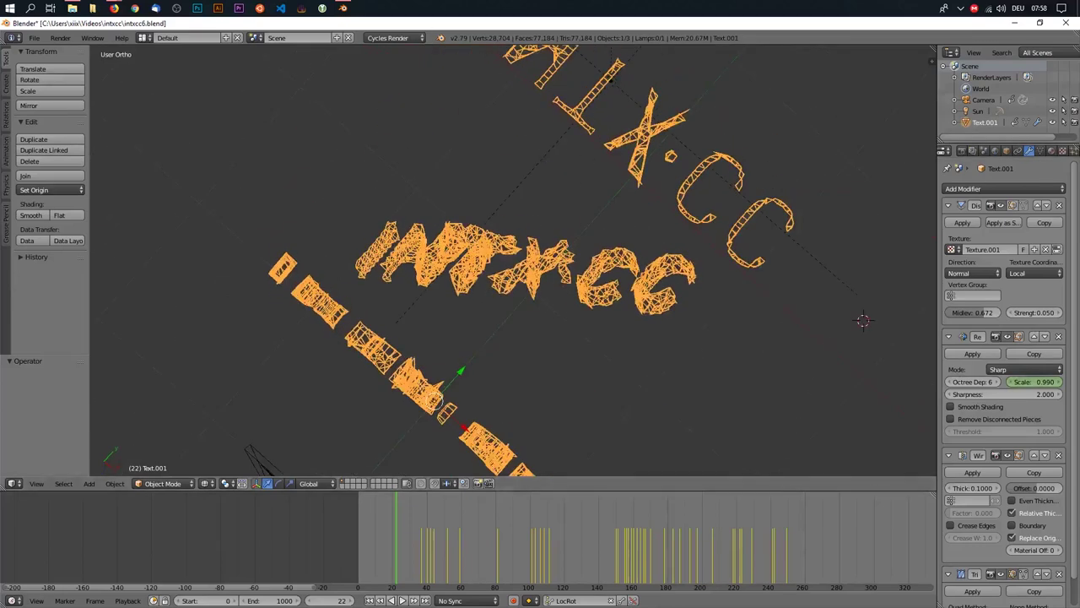
{"action": "left_click", "coordinate": [1000, 206]}
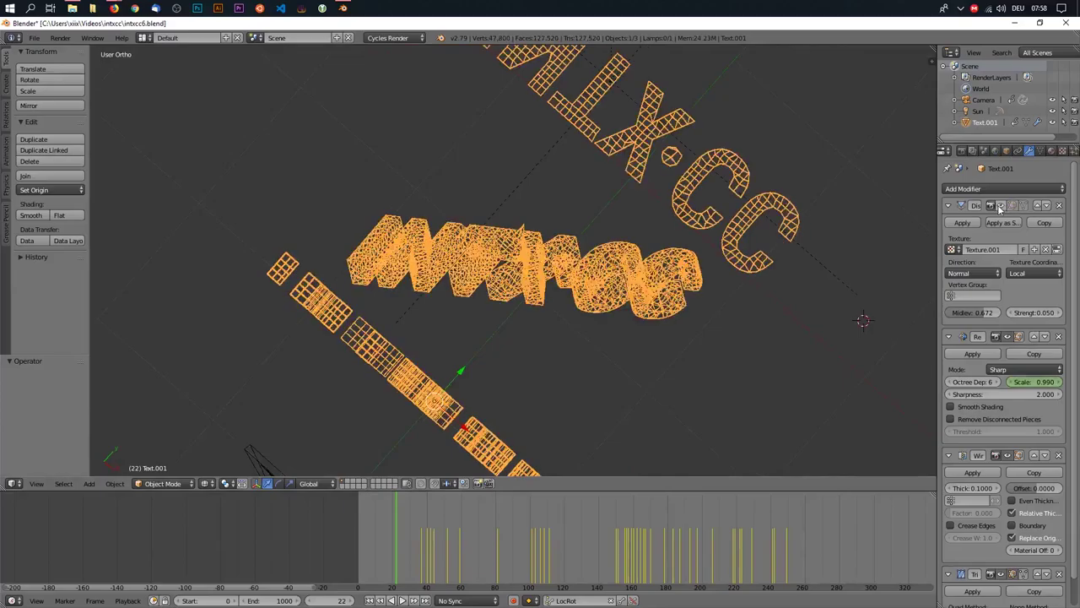
{"action": "mouse_move", "coordinate": [539, 362]}
{"action": "middle_mouse_down"}
{"action": "mouse_move", "coordinate": [596, 305]}
{"action": "mouse_move", "coordinate": [507, 369]}
{"action": "mouse_move", "coordinate": [518, 338]}
{"action": "mouse_move", "coordinate": [509, 362]}
{"action": "mouse_move", "coordinate": [522, 389]}
{"action": "mouse_move", "coordinate": [469, 346]}
{"action": "mouse_move", "coordinate": [477, 127]}
{"action": "mouse_move", "coordinate": [498, 59]}
{"action": "middle_mouse_up"}
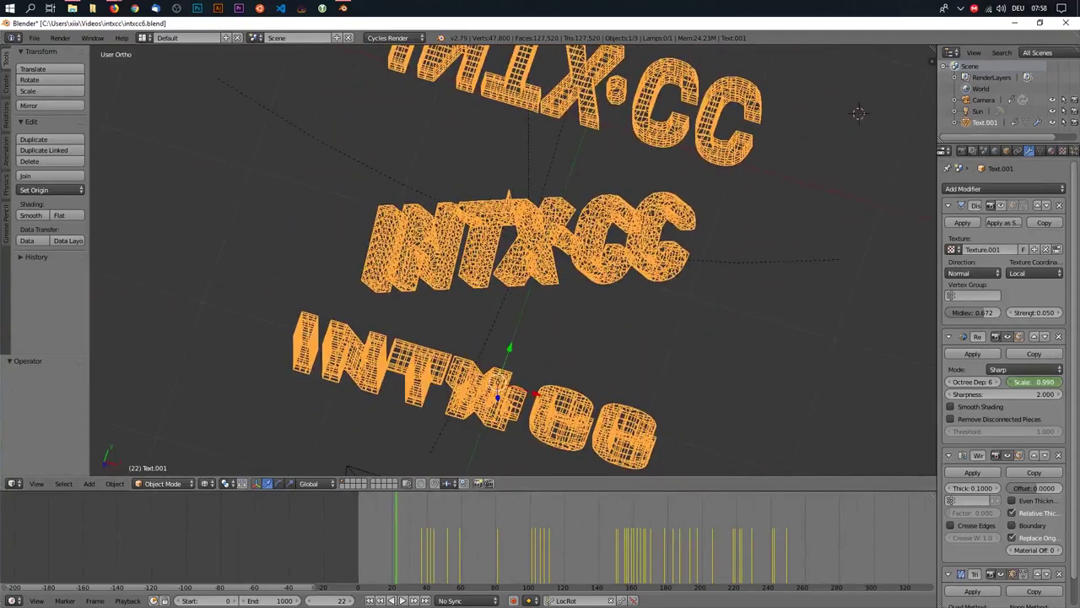
{"action": "mouse_move", "coordinate": [1034, 381]}
{"action": "left_mouse_down"}
{"action": "mouse_move", "coordinate": [1041, 391]}
{"action": "mouse_move", "coordinate": [1007, 382]}
{"action": "left_mouse_up"}
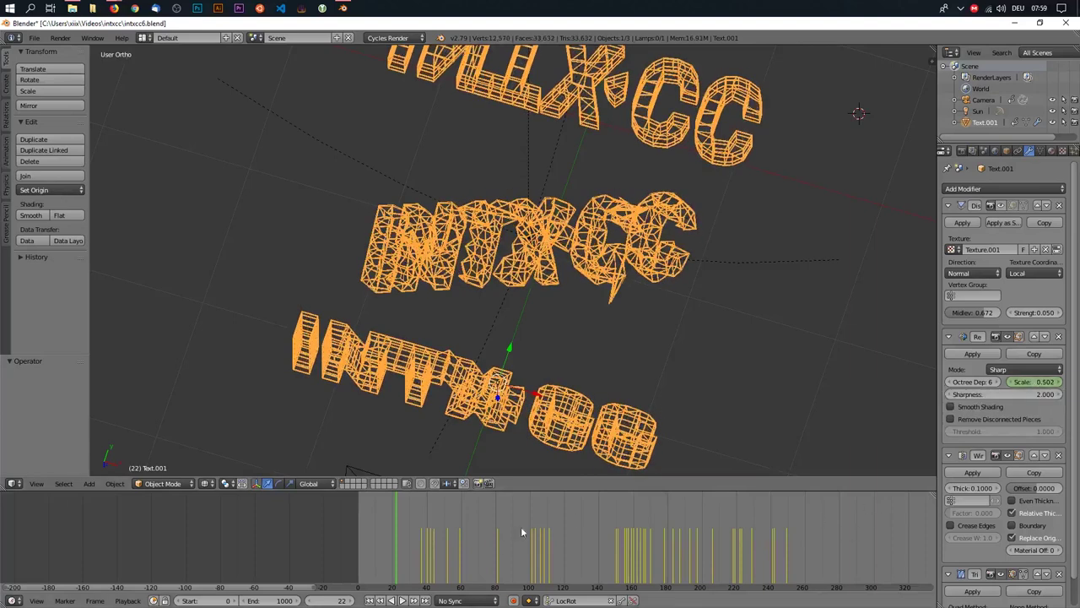
Step: Move the playhead to frame 123, scrub back to frame 118, and zoom out
{"action": "left_click", "coordinate": [570, 516]}
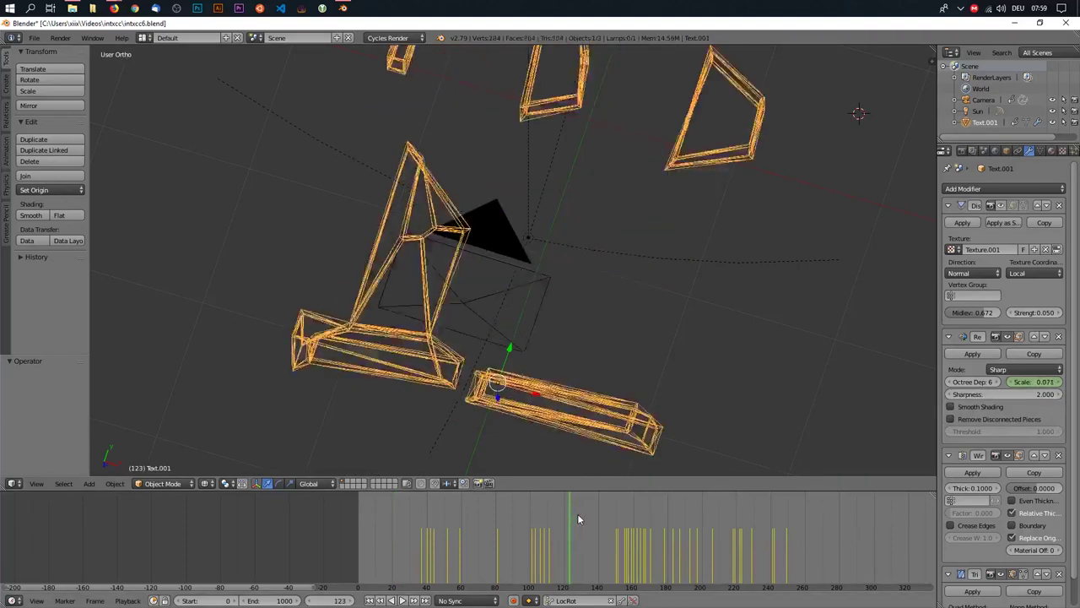
{"action": "left_click_drag", "start_coordinate": [577, 519], "coordinate": [562, 518]}
{"action": "scroll", "coordinate": [759, 322], "scroll_direction": "down", "scroll_amount": 2}
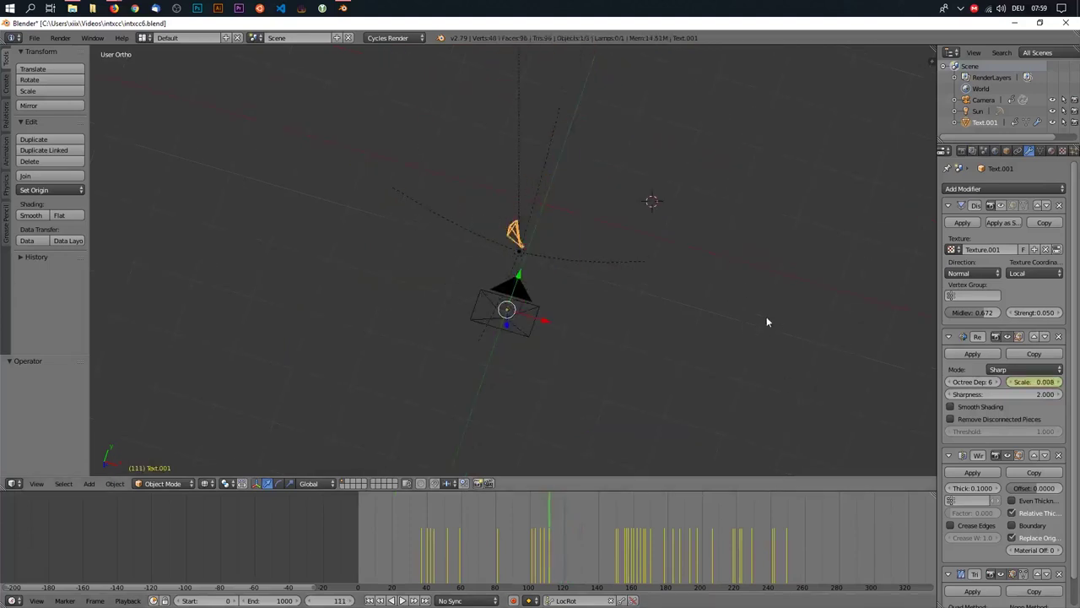